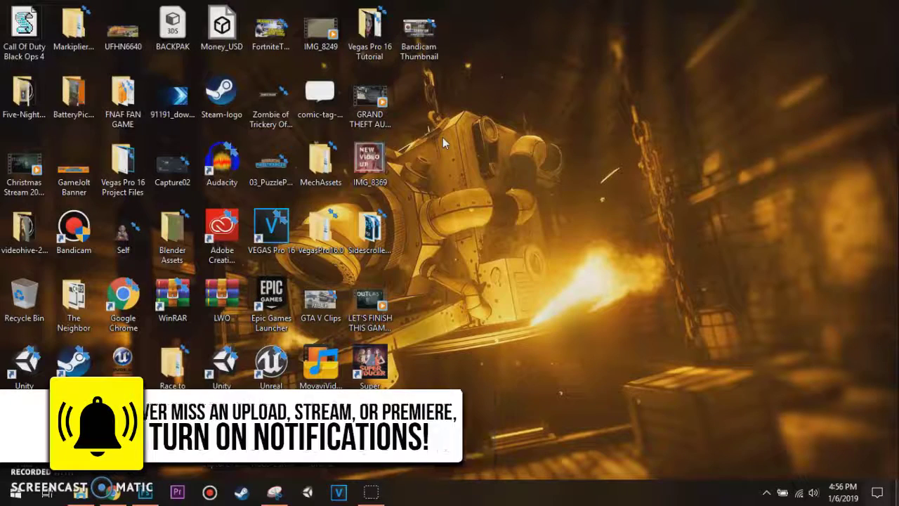
- Launch Bandicam from the desktop and reposition its window near the middle of the screen
{"action": "left_click", "coordinate": [83, 223]}
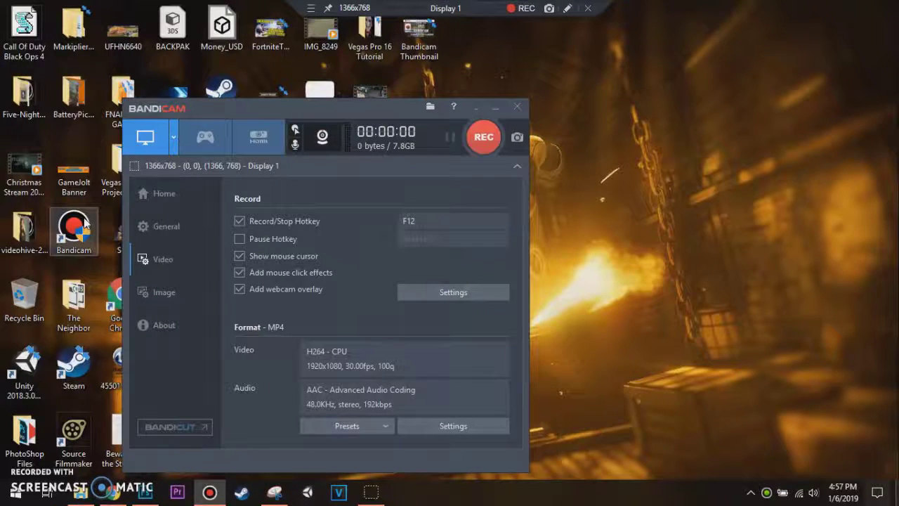
{"action": "left_click", "coordinate": [97, 127]}
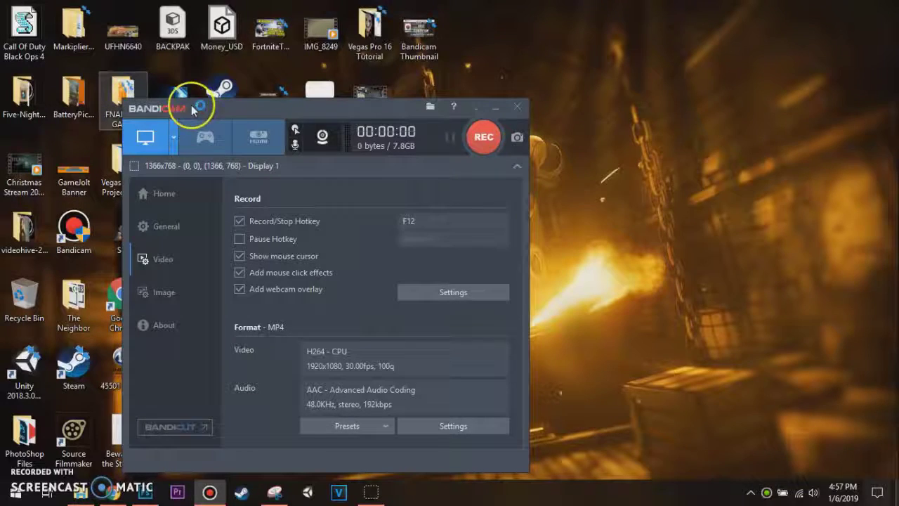
{"action": "left_click_drag", "start_coordinate": [236, 115], "coordinate": [368, 100]}
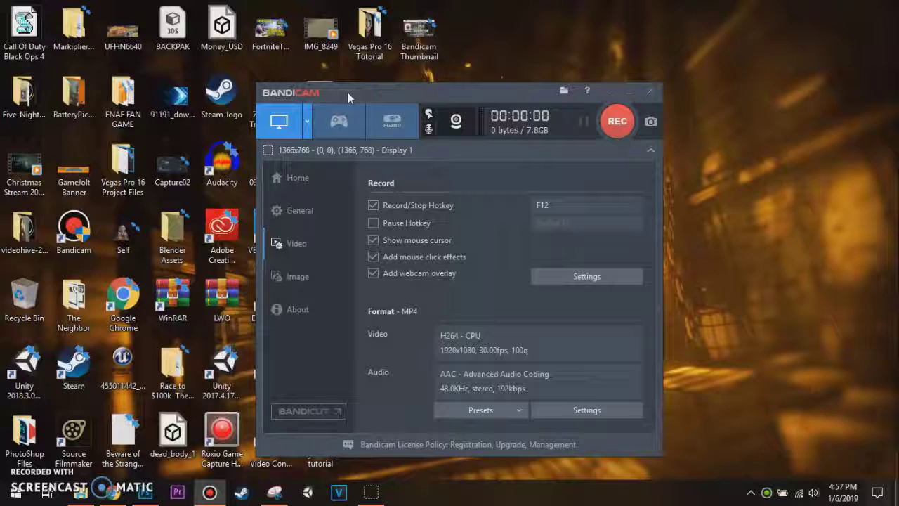
{"action": "left_click", "coordinate": [411, 106]}
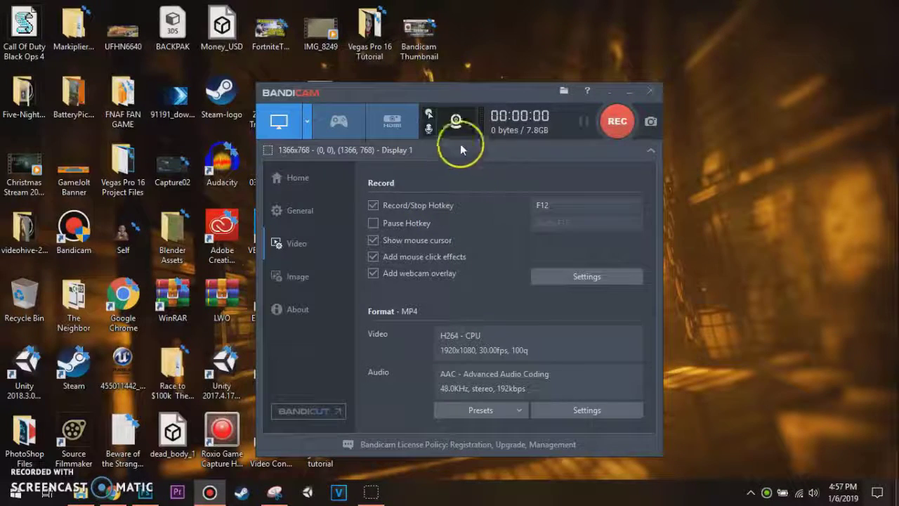
{"action": "left_click_drag", "start_coordinate": [460, 90], "coordinate": [442, 67]}
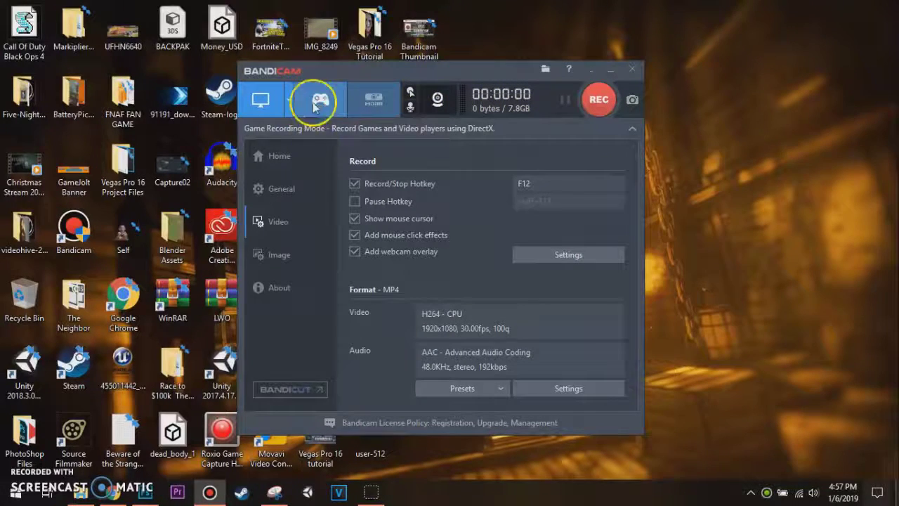
- Examine the Home page and the recording modes offered, including the rectangle, fullscreen and around-mouse capture options
{"action": "left_click", "coordinate": [297, 173]}
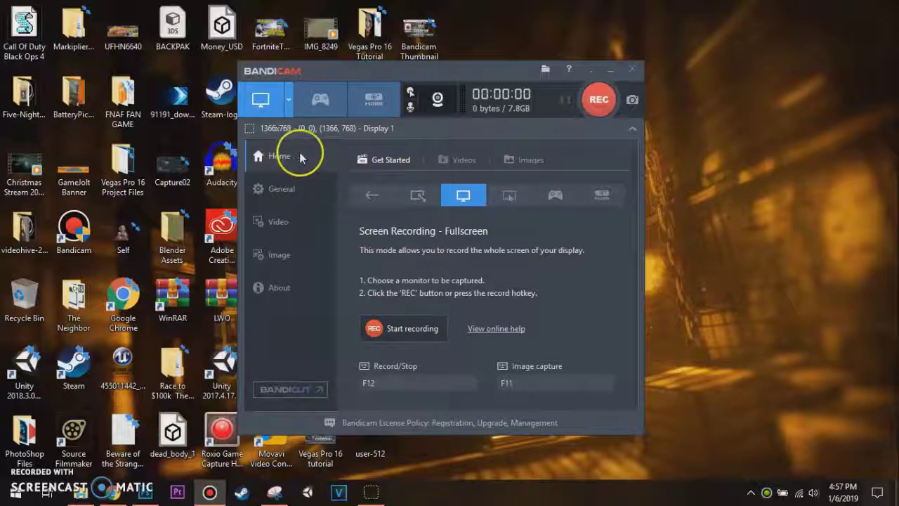
{"action": "left_click", "coordinate": [324, 159]}
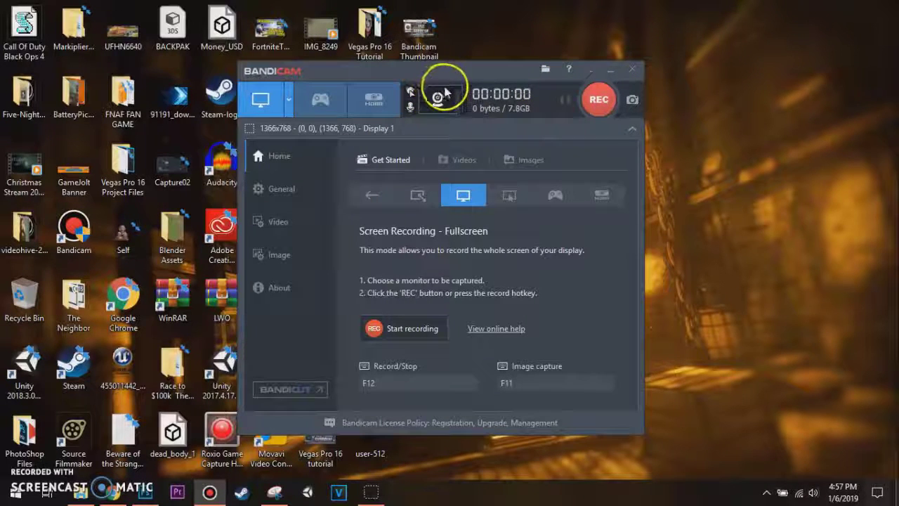
{"action": "left_click", "coordinate": [378, 105]}
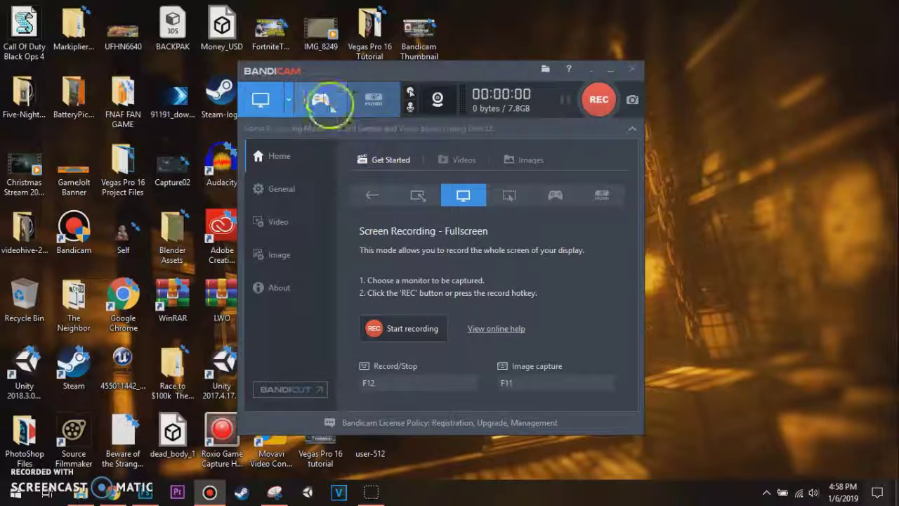
{"action": "left_click", "coordinate": [288, 99]}
{"action": "mouse_move", "coordinate": [304, 180]}
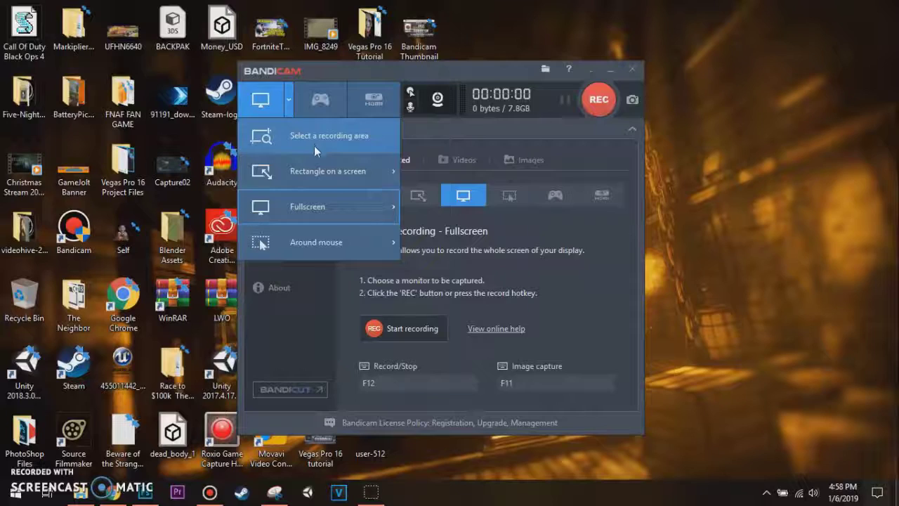
{"action": "left_click", "coordinate": [326, 174]}
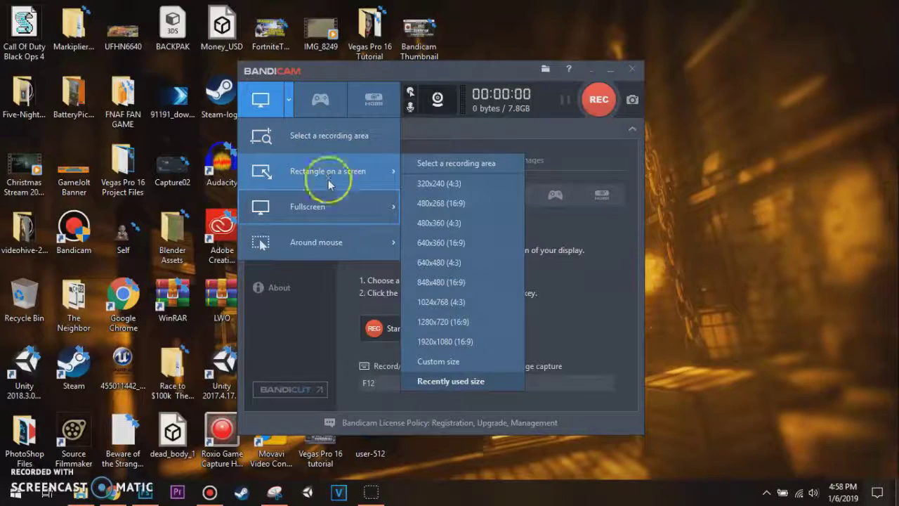
{"action": "left_click", "coordinate": [333, 205]}
{"action": "left_click", "coordinate": [323, 244]}
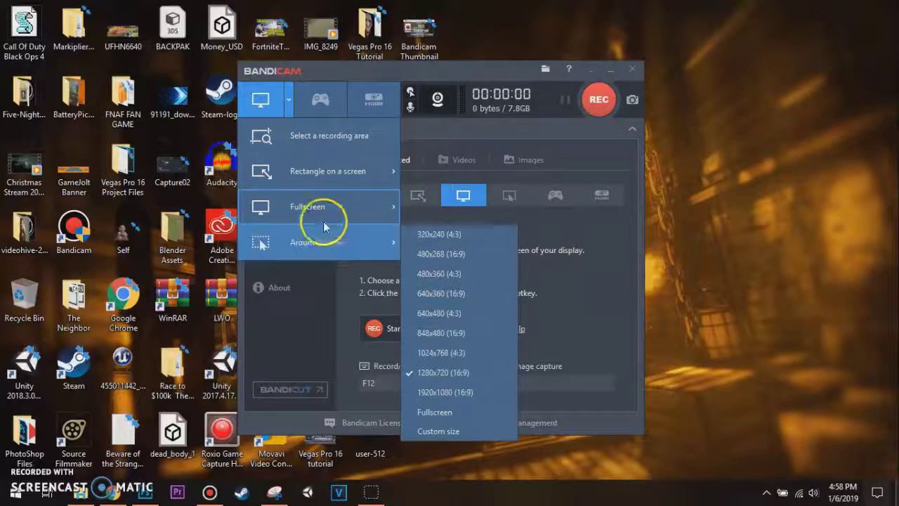
{"action": "mouse_move", "coordinate": [395, 185]}
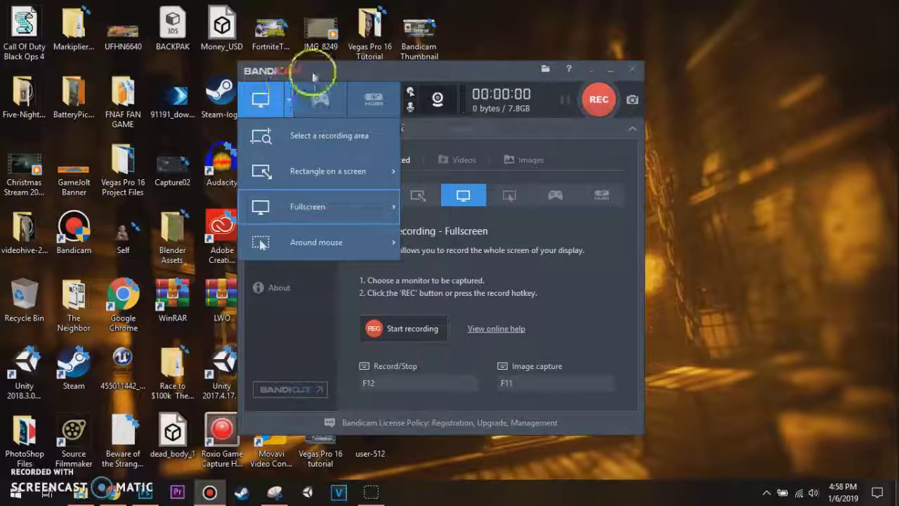
{"action": "left_click", "coordinate": [359, 71]}
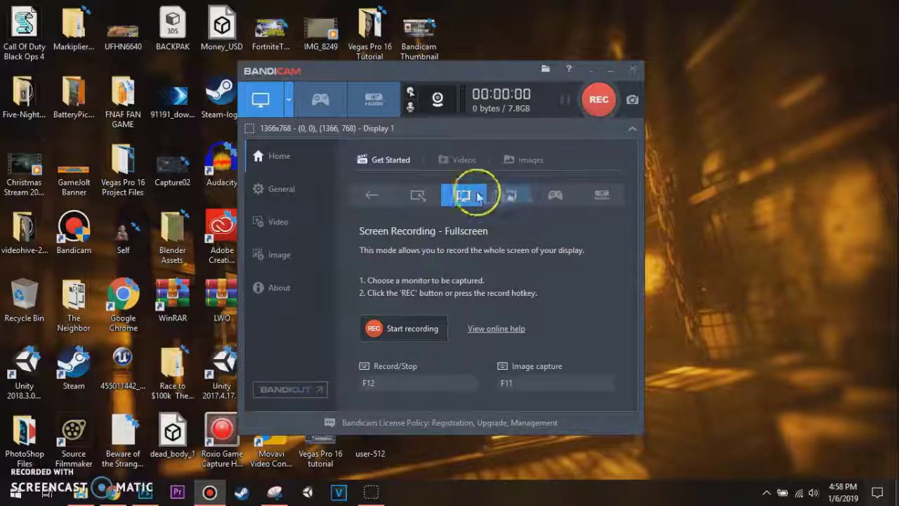
- Review the advanced options of the general settings, including the tip/information bar option, and accept them
{"action": "left_click", "coordinate": [292, 189]}
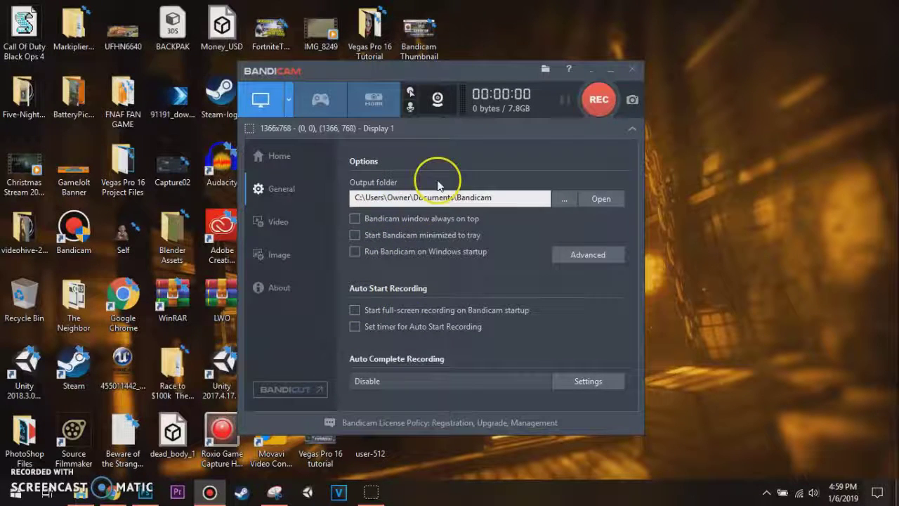
{"action": "left_click", "coordinate": [583, 257]}
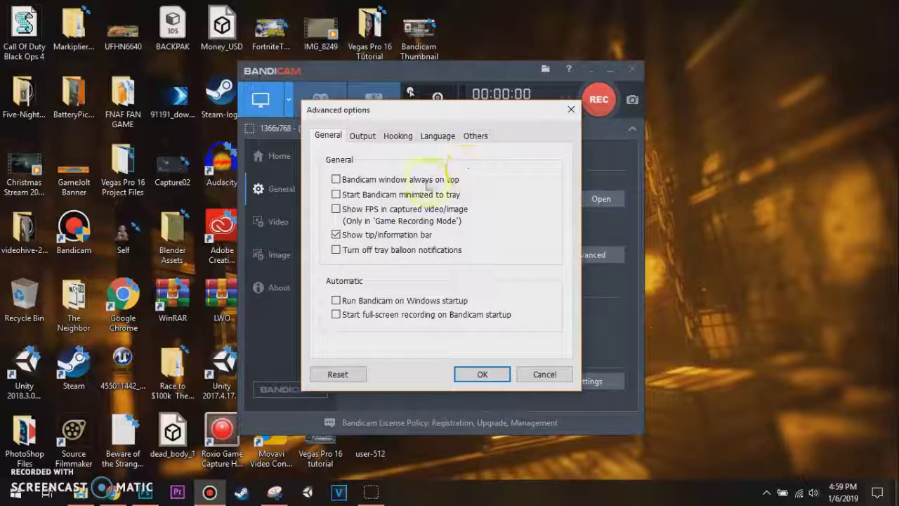
{"action": "left_click", "coordinate": [336, 235]}
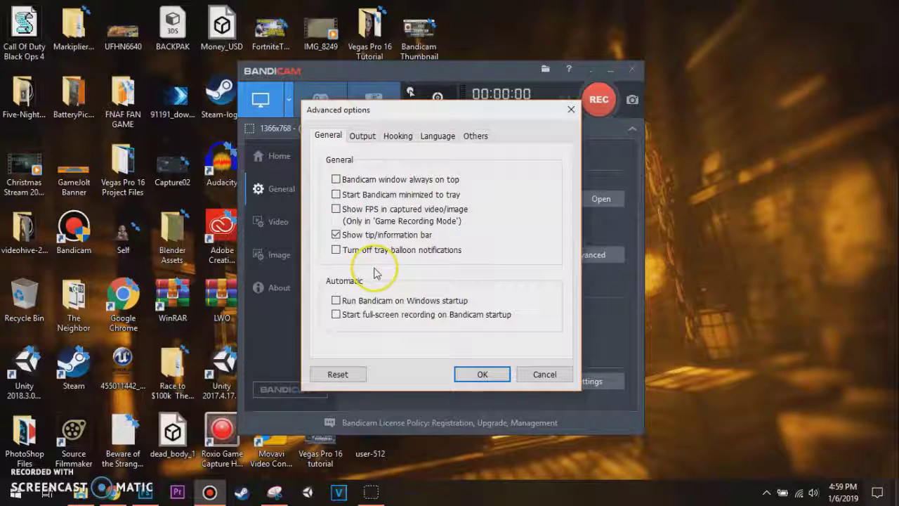
{"action": "left_click", "coordinate": [481, 373]}
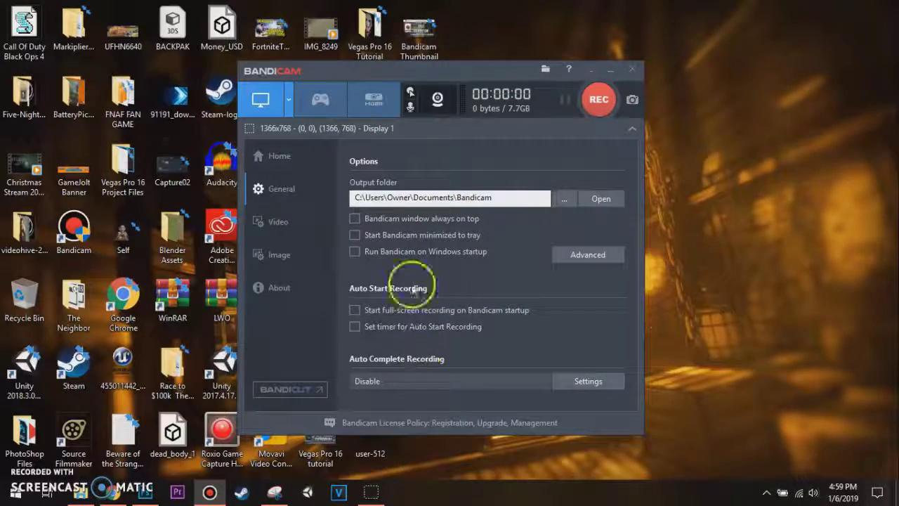
- Set the video Record/Stop hotkey to R
{"action": "left_click", "coordinate": [298, 226]}
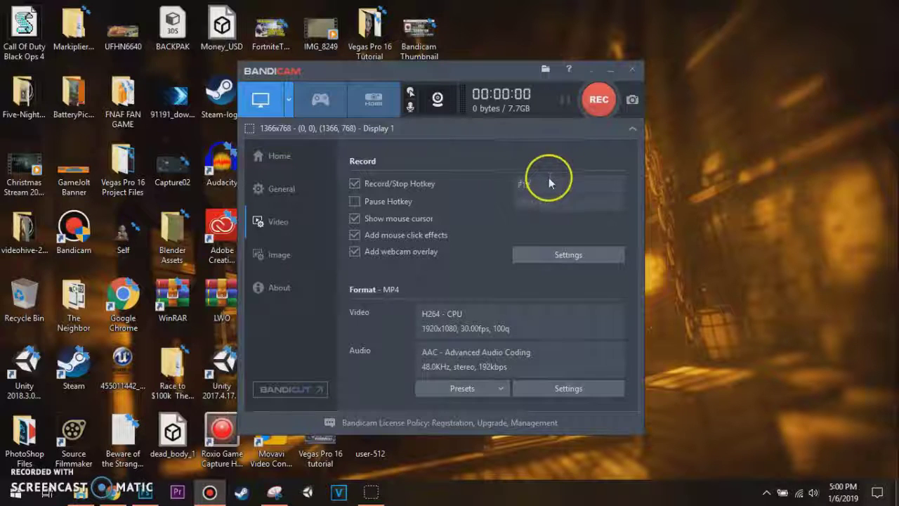
{"action": "left_click_drag", "start_coordinate": [536, 183], "coordinate": [509, 181]}
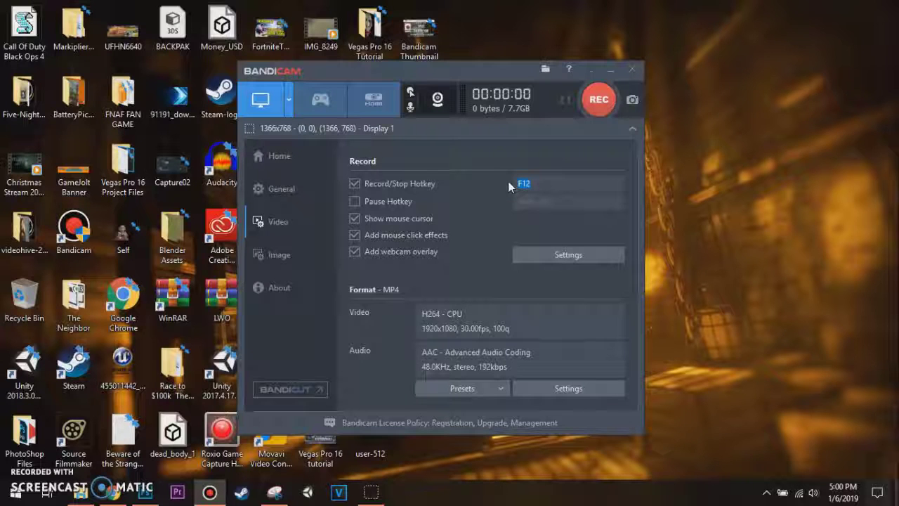
{"action": "key", "text": "r"}
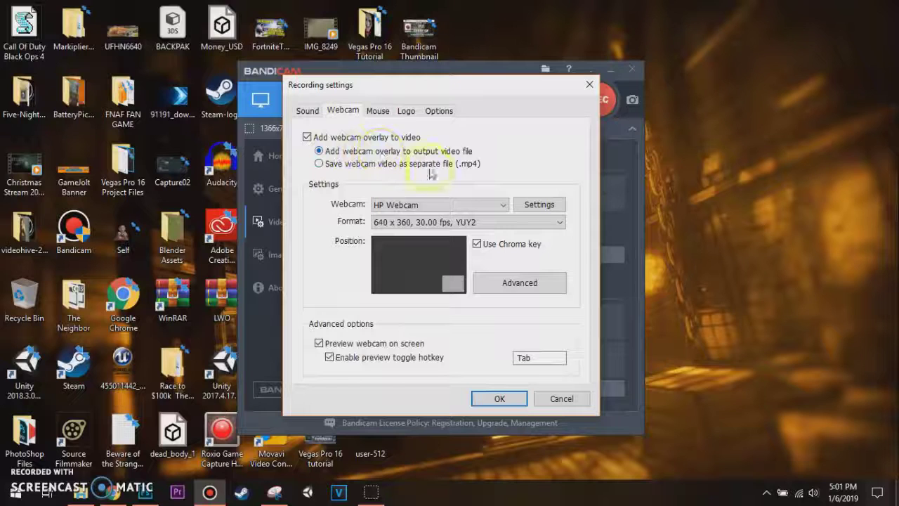
- Choose HP Webcam as the webcam overlay device in the recording settings and turn off its chroma key
{"action": "left_click", "coordinate": [380, 207]}
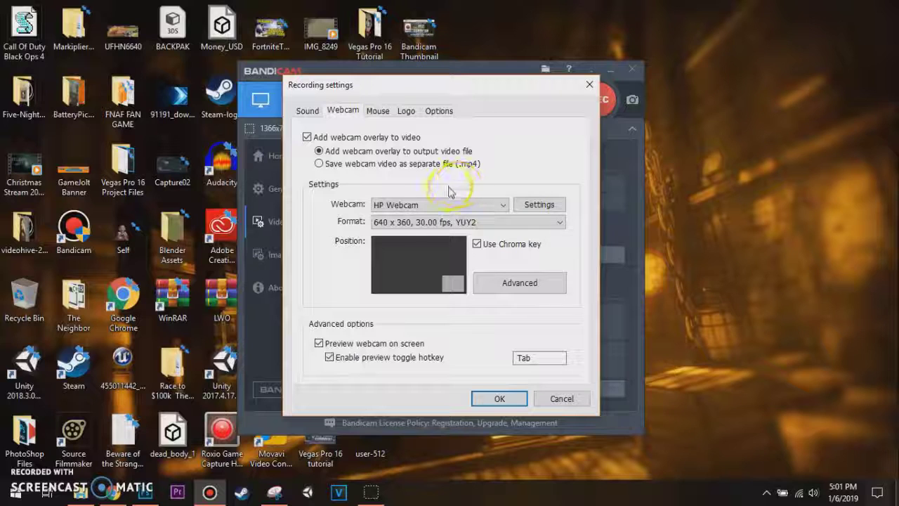
{"action": "left_click", "coordinate": [414, 204]}
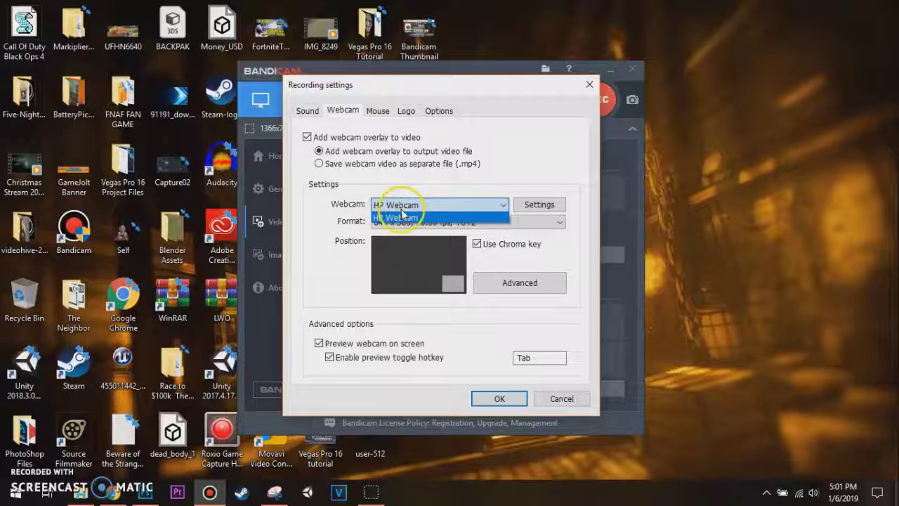
{"action": "left_click", "coordinate": [391, 217]}
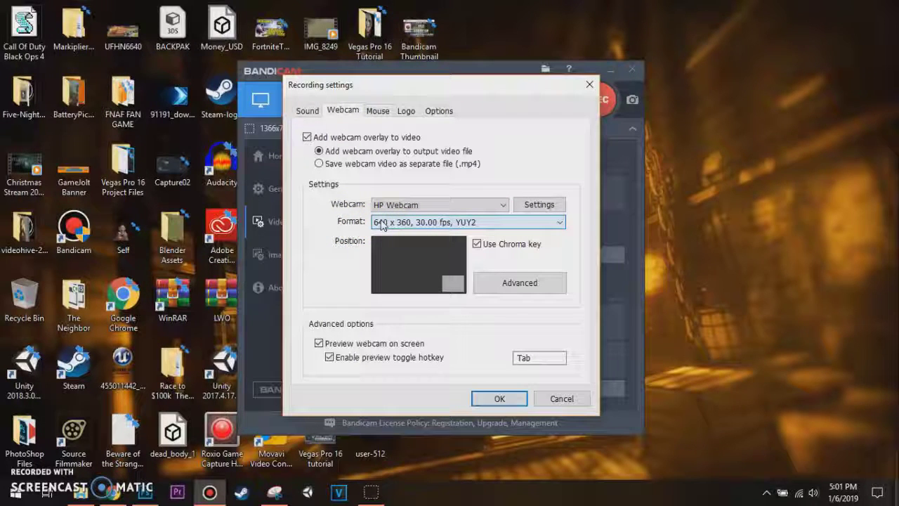
{"action": "left_click", "coordinate": [355, 208]}
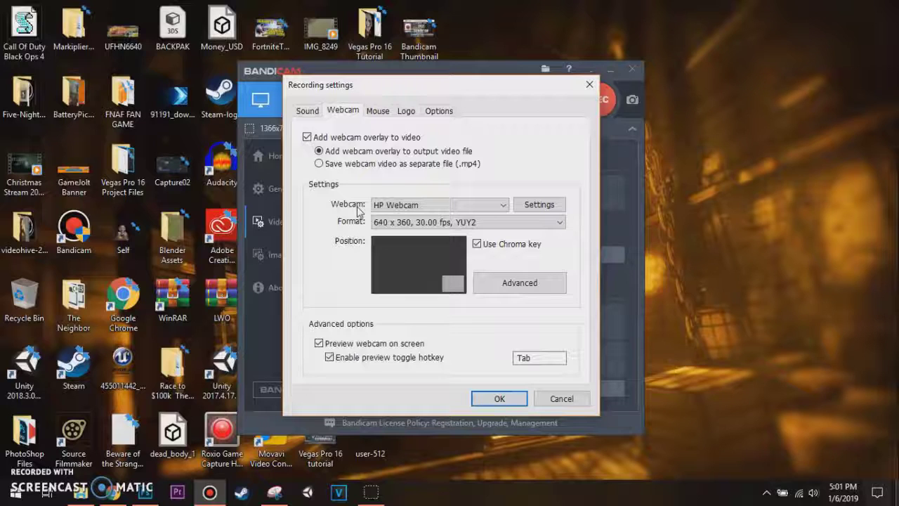
{"action": "left_click", "coordinate": [477, 246]}
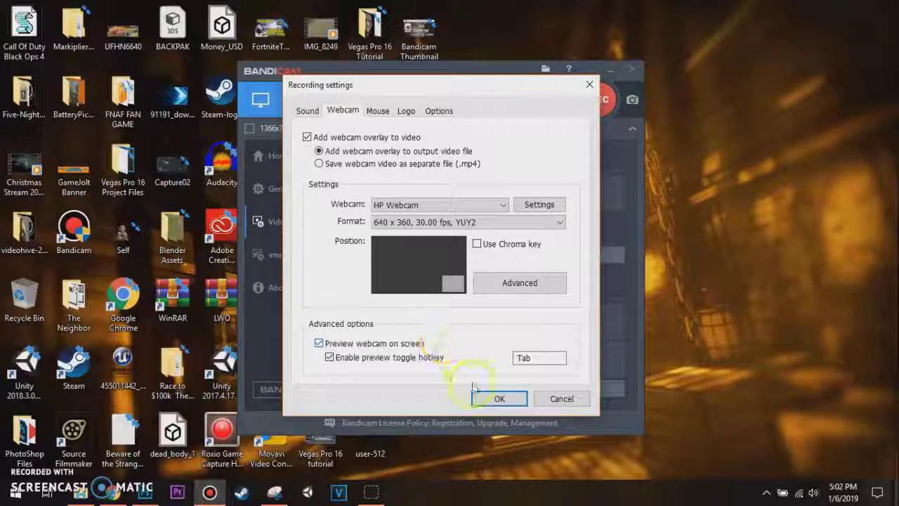
- Review the sound, mouse effect and logo options in the recording settings
{"action": "left_click", "coordinate": [310, 112]}
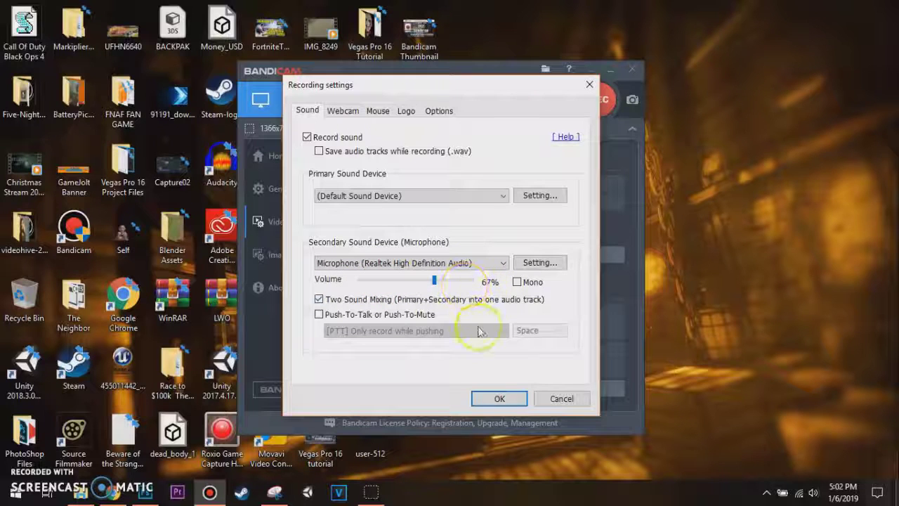
{"action": "left_click", "coordinate": [389, 112]}
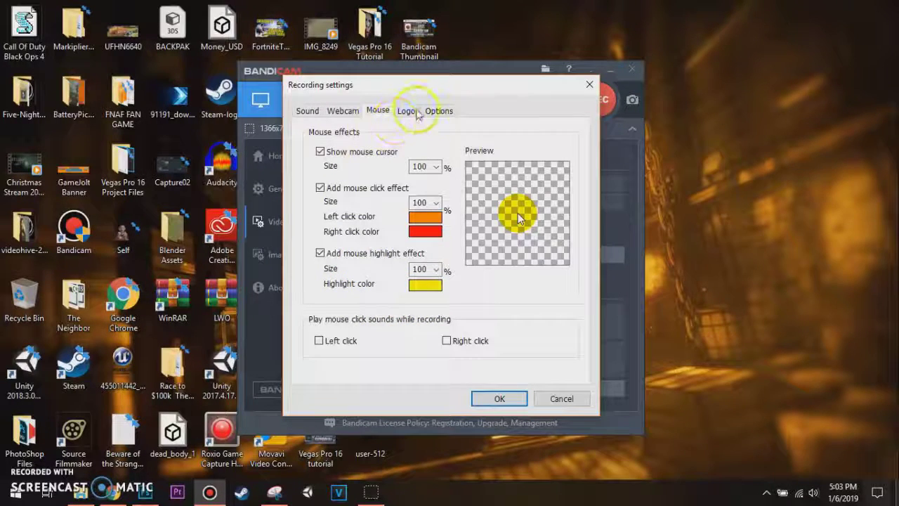
{"action": "left_click", "coordinate": [407, 111]}
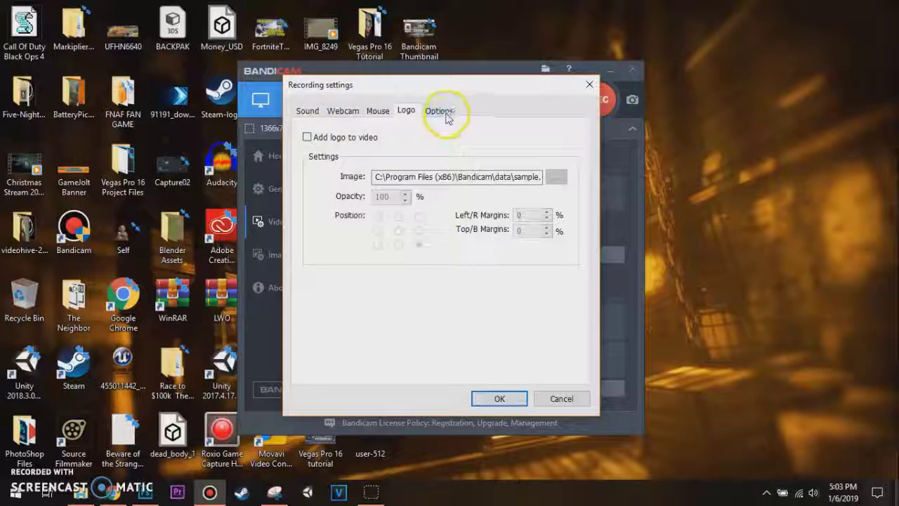
- Choose [High] Higher than normal priority as the recording priority and accept the recording settings
{"action": "left_click", "coordinate": [445, 114]}
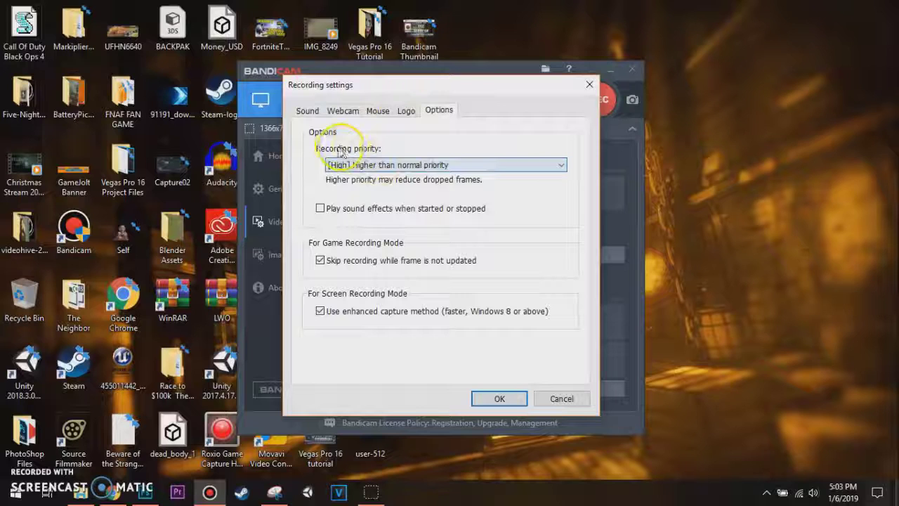
{"action": "left_click", "coordinate": [385, 167]}
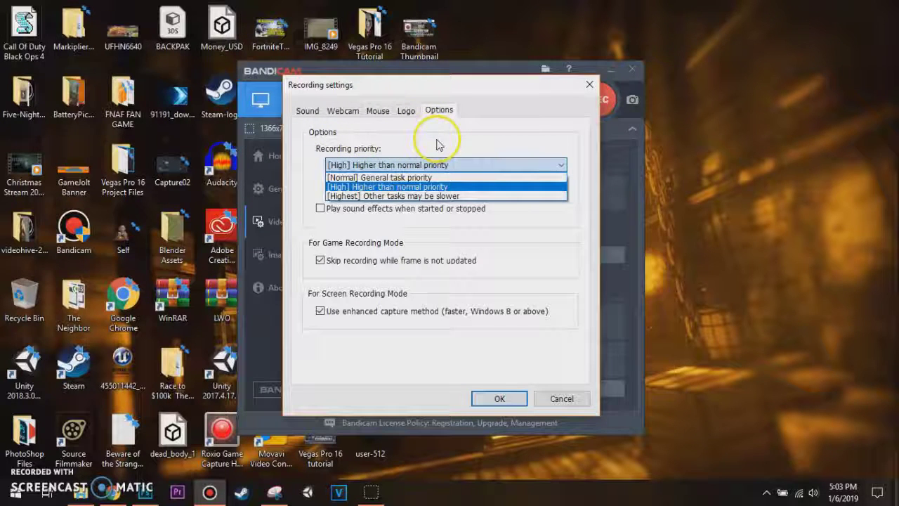
{"action": "left_click", "coordinate": [368, 186]}
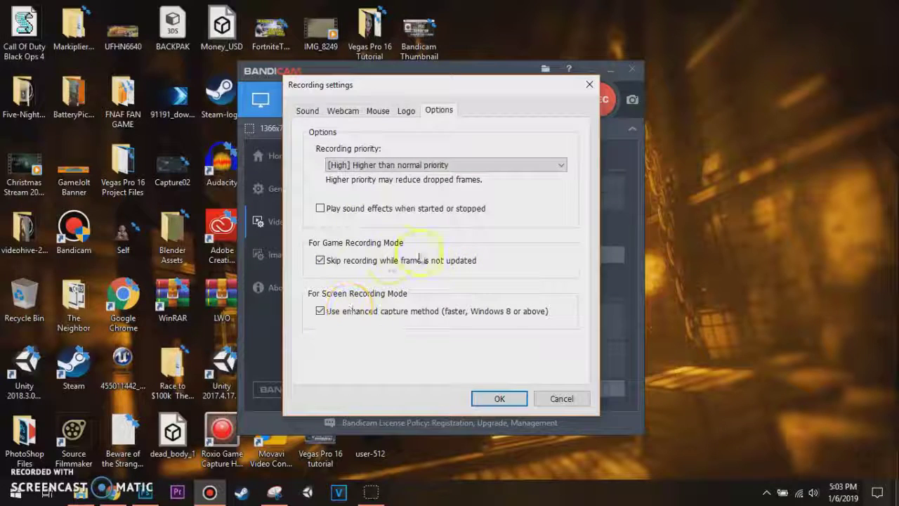
{"action": "left_click", "coordinate": [499, 398]}
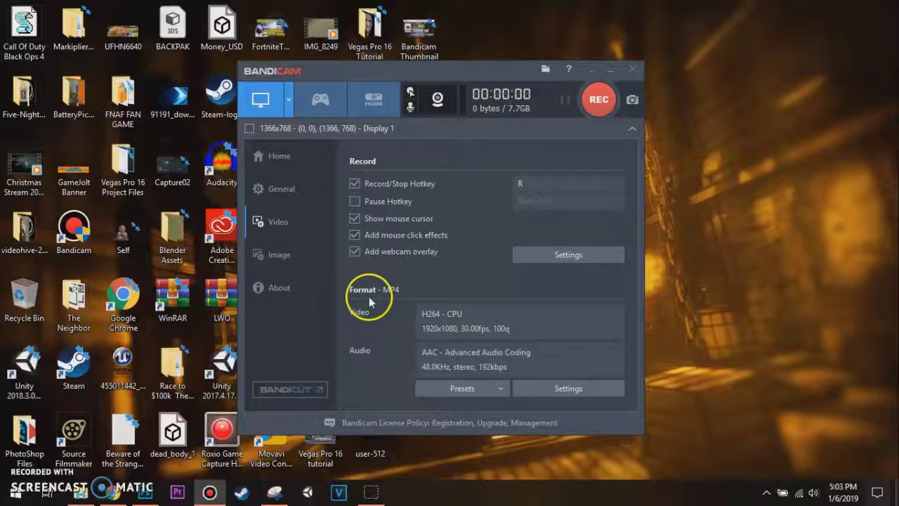
- Apply the Sony Vegas/Premiere/Pinnacle preset to the recording format
{"action": "left_click", "coordinate": [476, 388]}
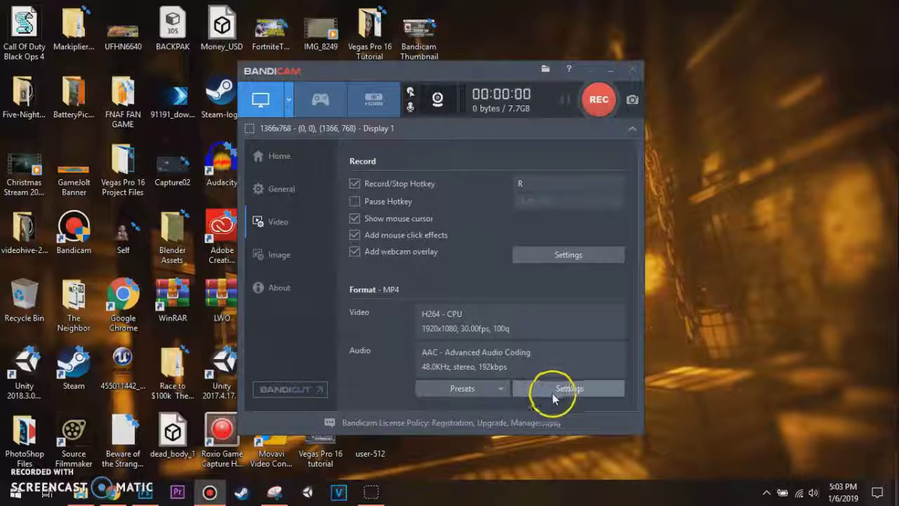
{"action": "left_click", "coordinate": [481, 392]}
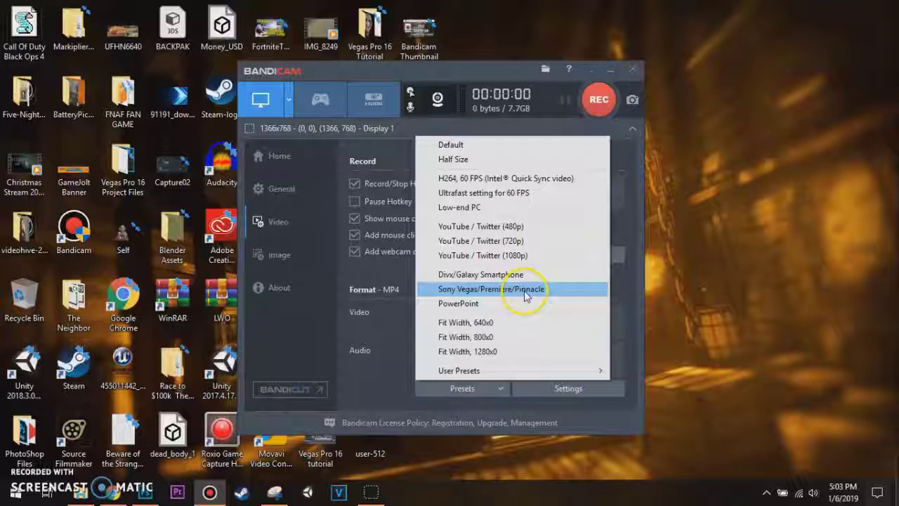
{"action": "left_click", "coordinate": [487, 290]}
- Reapply the Sony Vegas/Premiere/Pinnacle preset and set the file type to MP4 in the format settings
{"action": "left_click", "coordinate": [502, 388]}
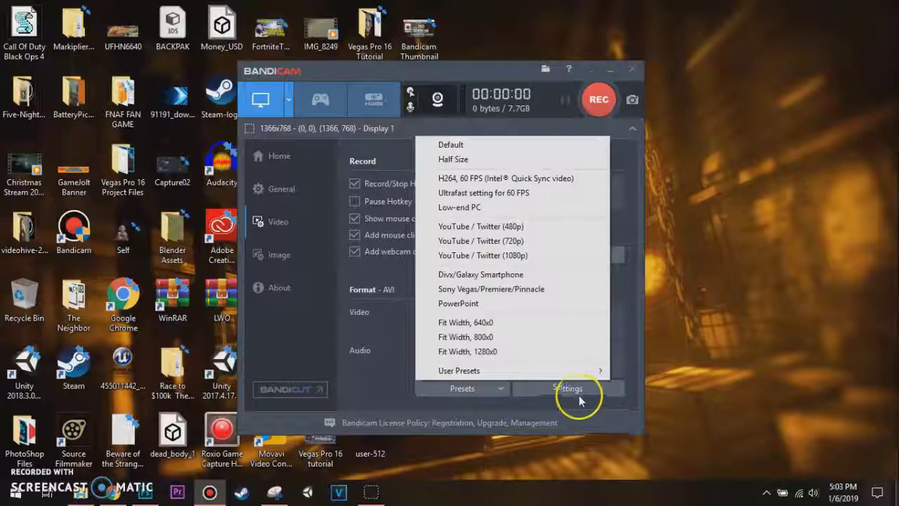
{"action": "left_click", "coordinate": [463, 295]}
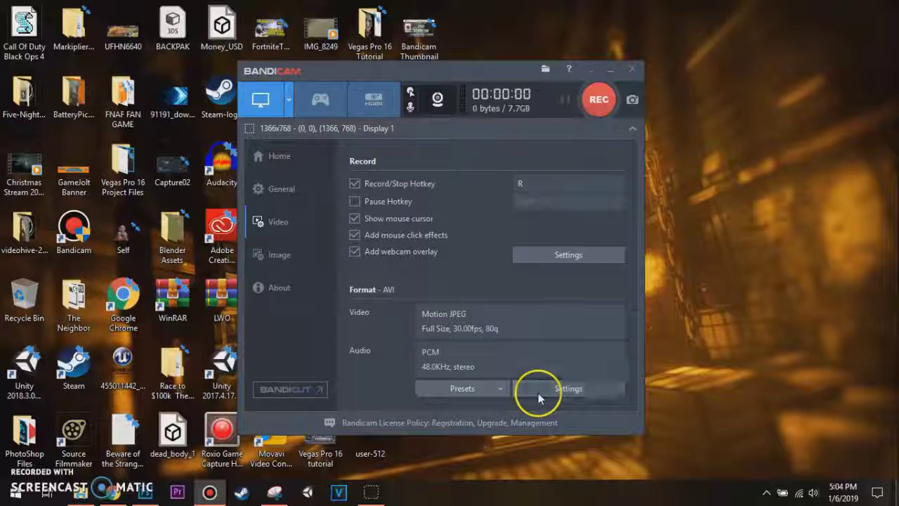
{"action": "left_click", "coordinate": [538, 393]}
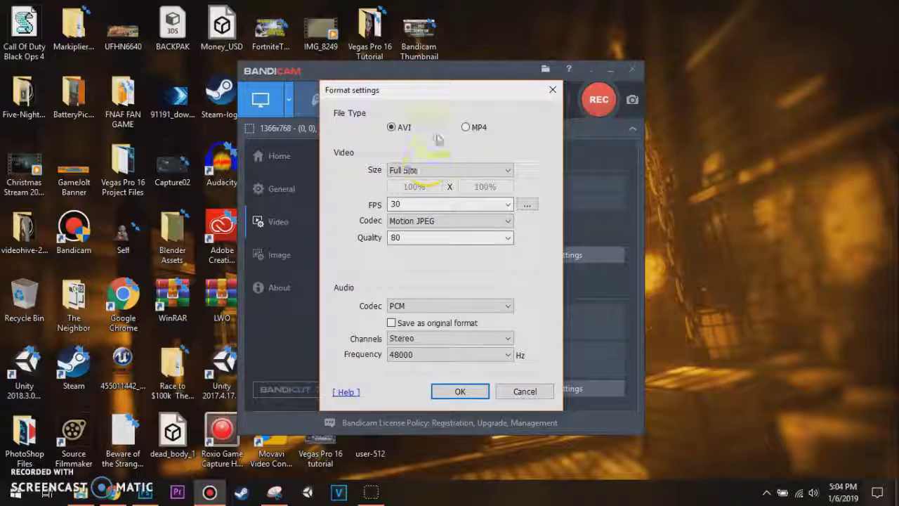
{"action": "left_click", "coordinate": [466, 127]}
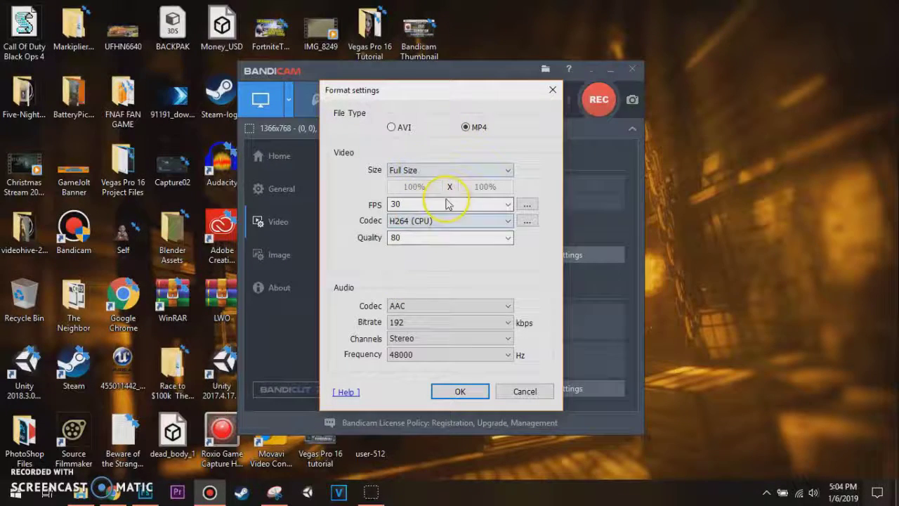
- Try the MPEG-4 video codec, switch back to H264 (CPU) and accept the format settings
{"action": "left_click", "coordinate": [411, 170]}
{"action": "left_click", "coordinate": [404, 204]}
{"action": "left_click", "coordinate": [404, 225]}
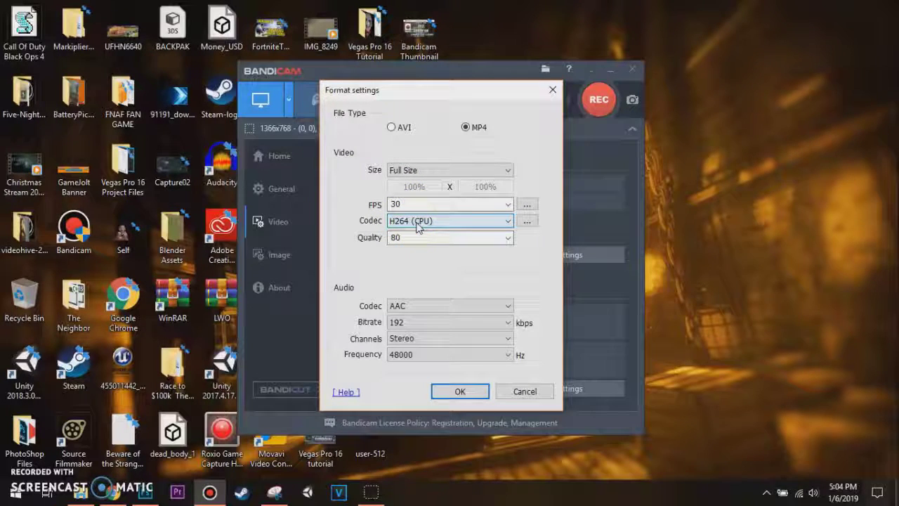
{"action": "left_click", "coordinate": [418, 225]}
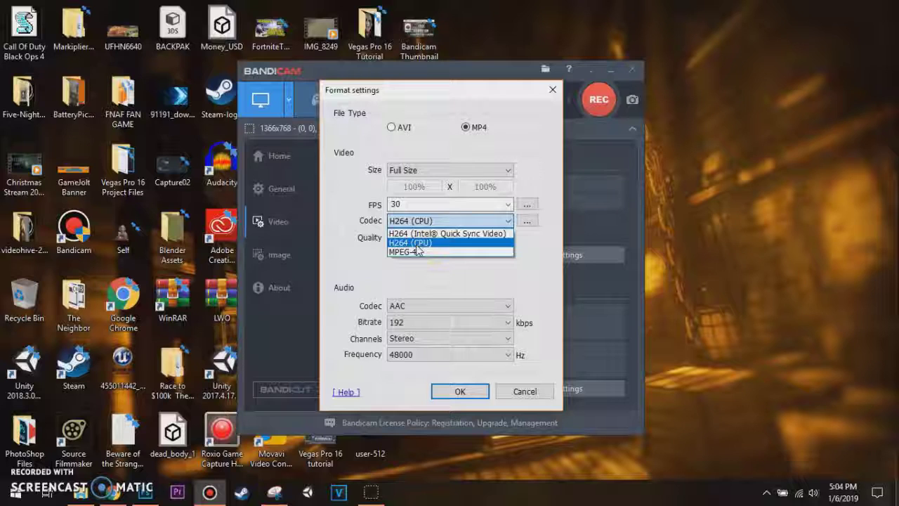
{"action": "left_click", "coordinate": [459, 251]}
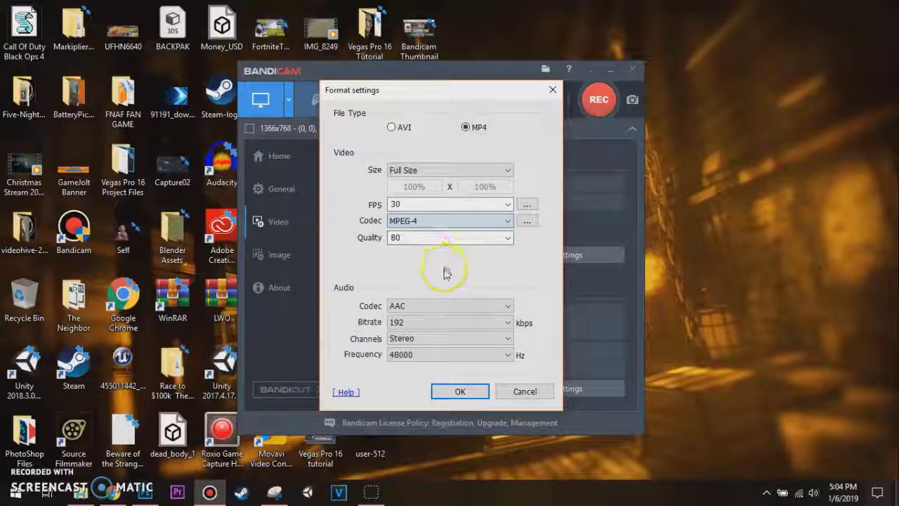
{"action": "left_click", "coordinate": [430, 222]}
{"action": "left_click", "coordinate": [431, 242]}
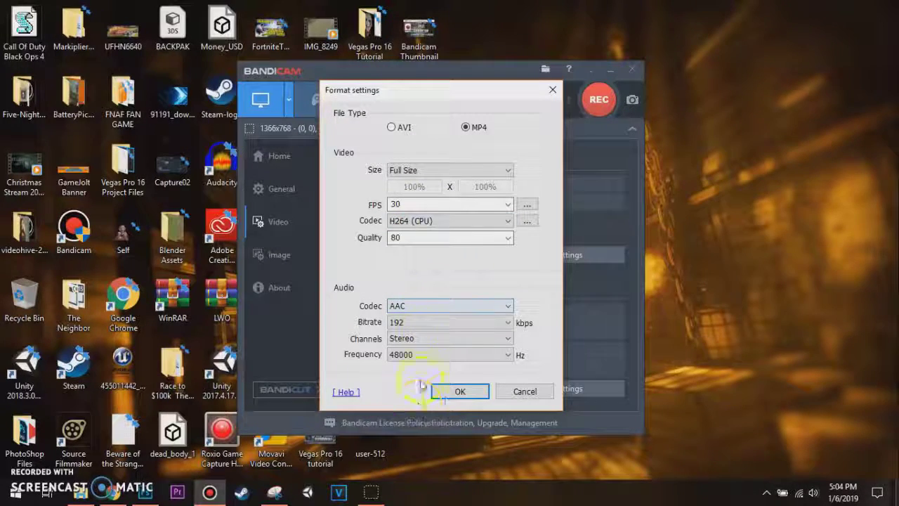
{"action": "left_click", "coordinate": [459, 392]}
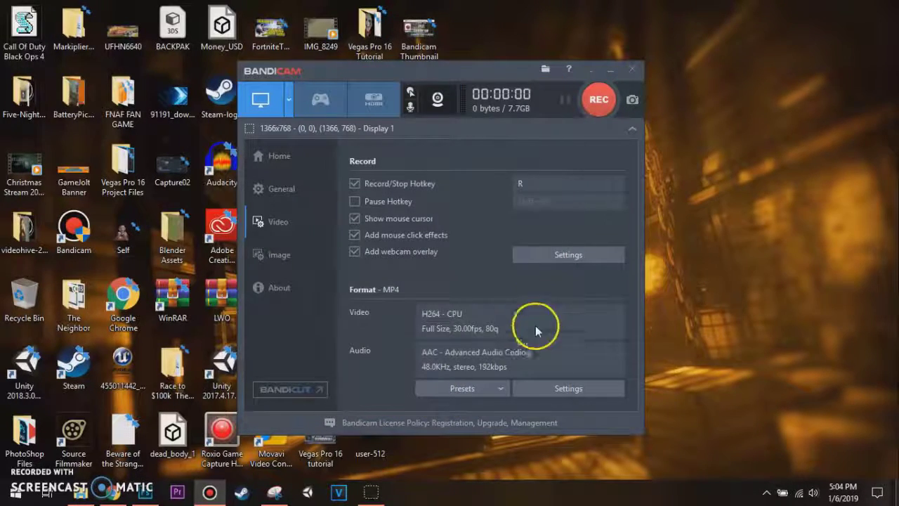
- Apply the Sony Vegas/Premiere/Pinnacle preset again and change the resulting recording format's file type to MP4
{"action": "left_click", "coordinate": [451, 391]}
{"action": "left_click", "coordinate": [439, 287]}
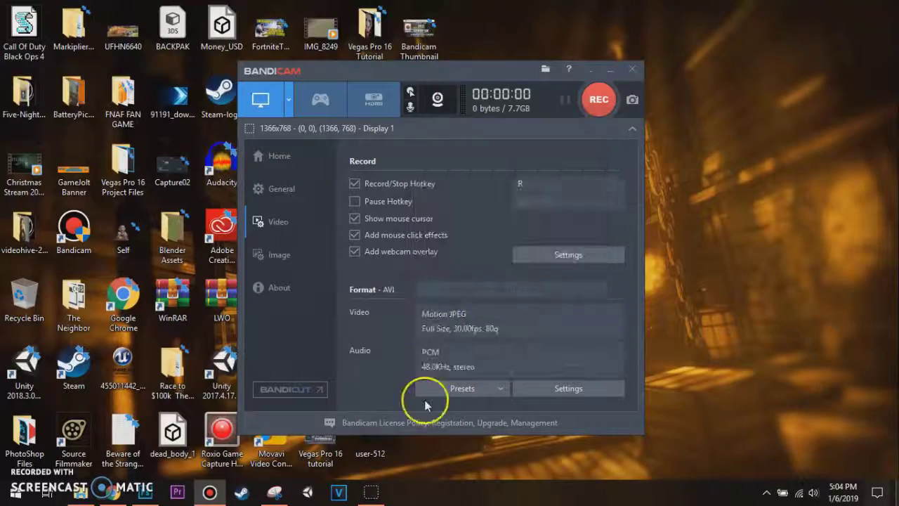
{"action": "left_click", "coordinate": [513, 331]}
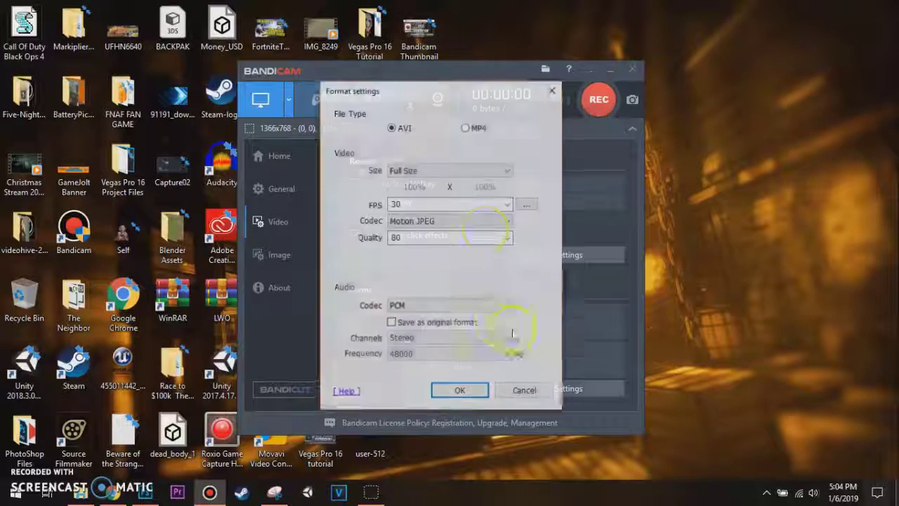
{"action": "left_click", "coordinate": [483, 128]}
{"action": "left_click", "coordinate": [459, 396]}
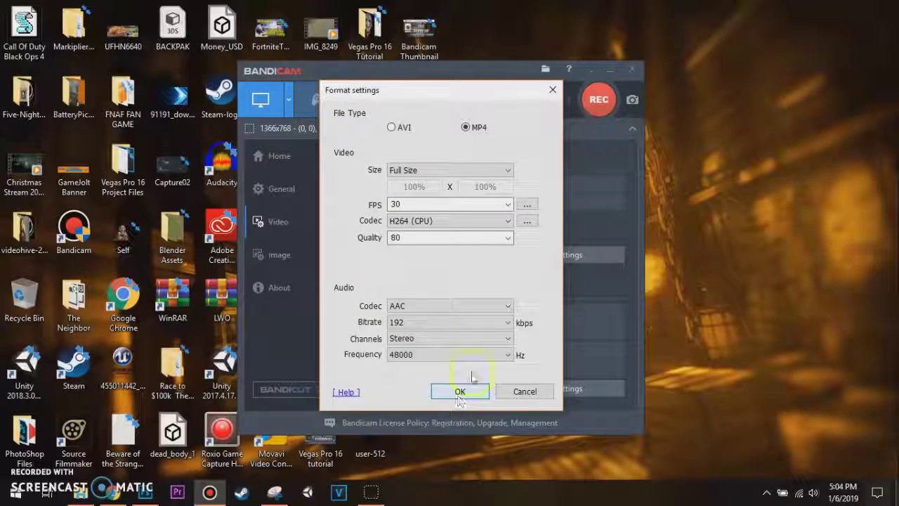
- Set the video quality to 100 and accept the format settings
{"action": "left_click", "coordinate": [509, 237]}
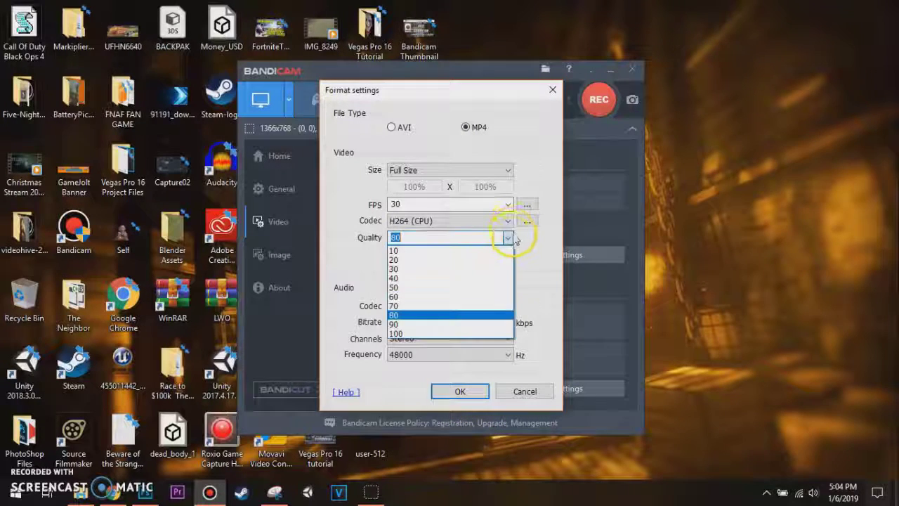
{"action": "left_click", "coordinate": [475, 333]}
{"action": "left_click", "coordinate": [460, 391]}
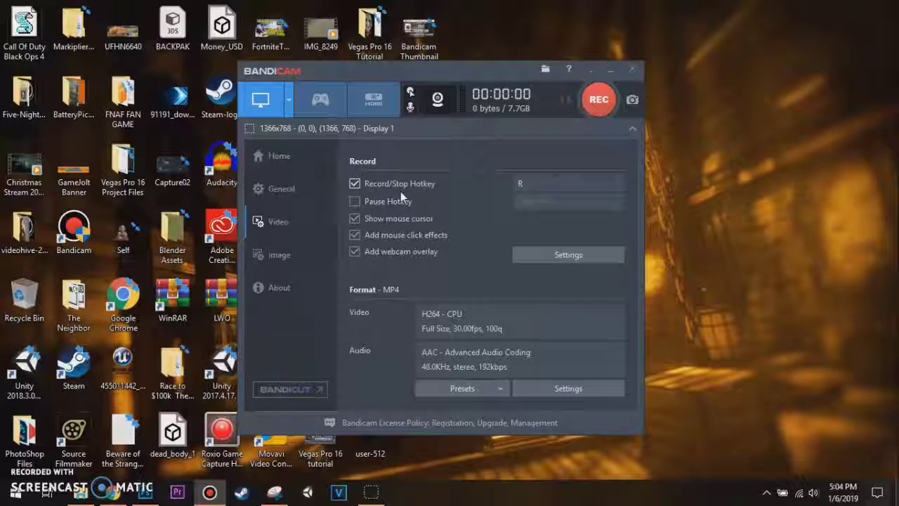
- Review the image capture settings and the program information, and return to the home page
{"action": "left_click", "coordinate": [296, 252]}
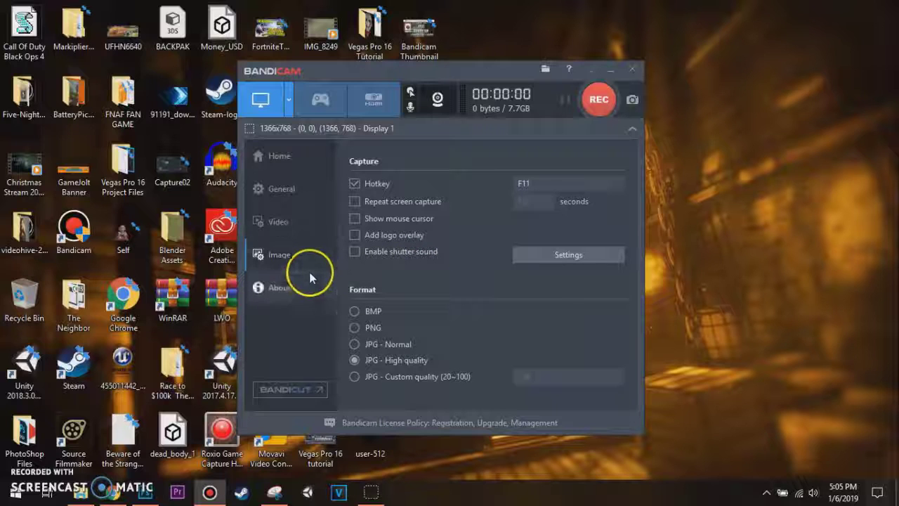
{"action": "left_click", "coordinate": [280, 289]}
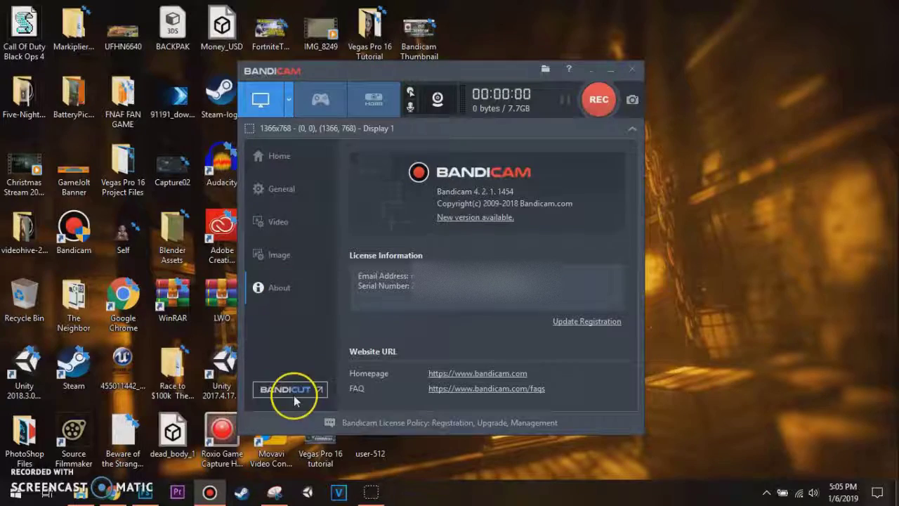
{"action": "left_click", "coordinate": [280, 156]}
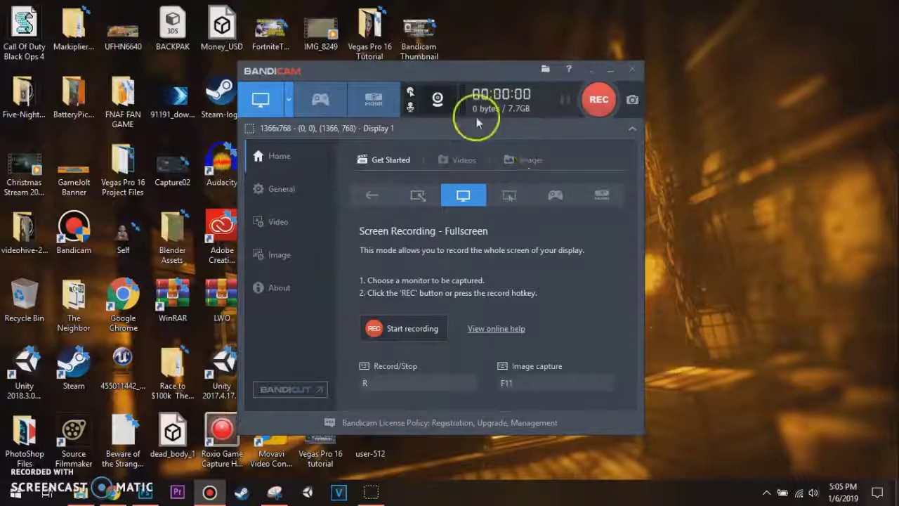
- Reposition the Bandicam window on the desktop and choose Fullscreen as the screen recording mode
{"action": "left_click_drag", "start_coordinate": [393, 68], "coordinate": [485, 47]}
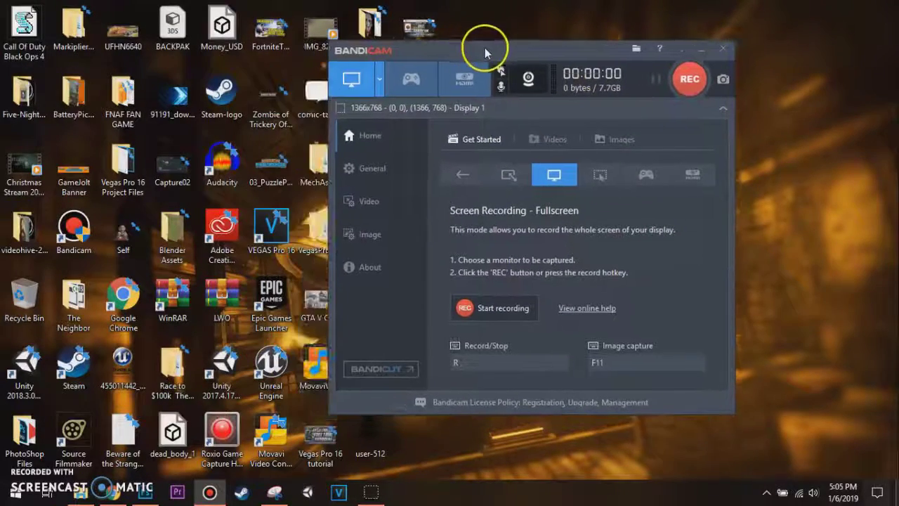
{"action": "left_click", "coordinate": [379, 78]}
{"action": "mouse_move", "coordinate": [395, 184]}
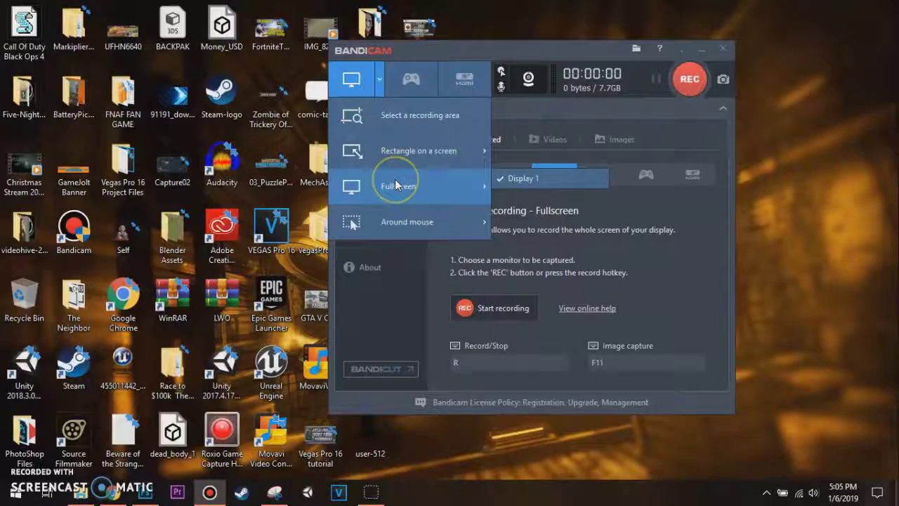
{"action": "left_click", "coordinate": [395, 182]}
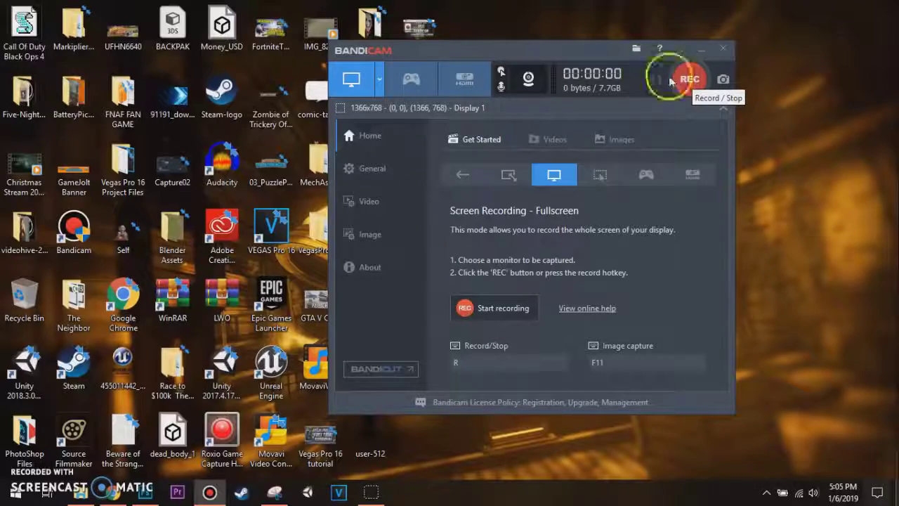
- Record a short fullscreen test clip with the webcam overlay, stop it and move the recorder window back
{"action": "left_click", "coordinate": [676, 80]}
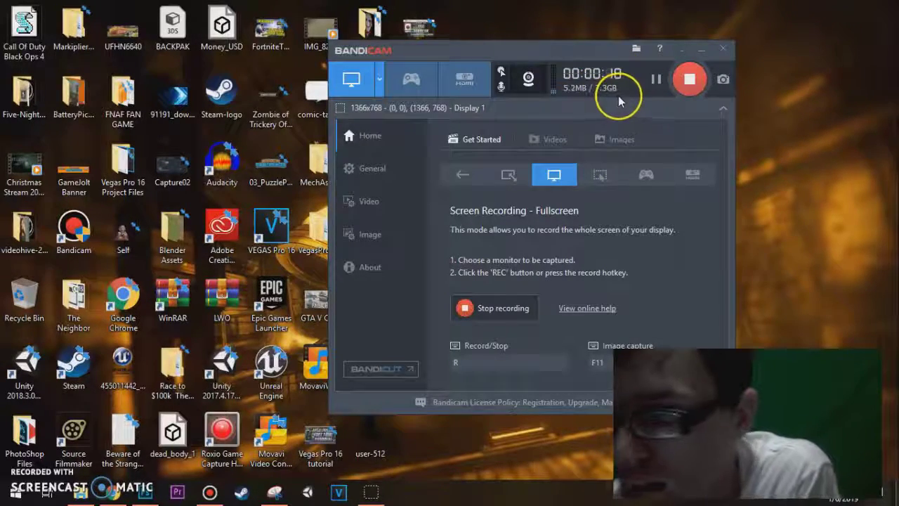
{"action": "left_click", "coordinate": [690, 79]}
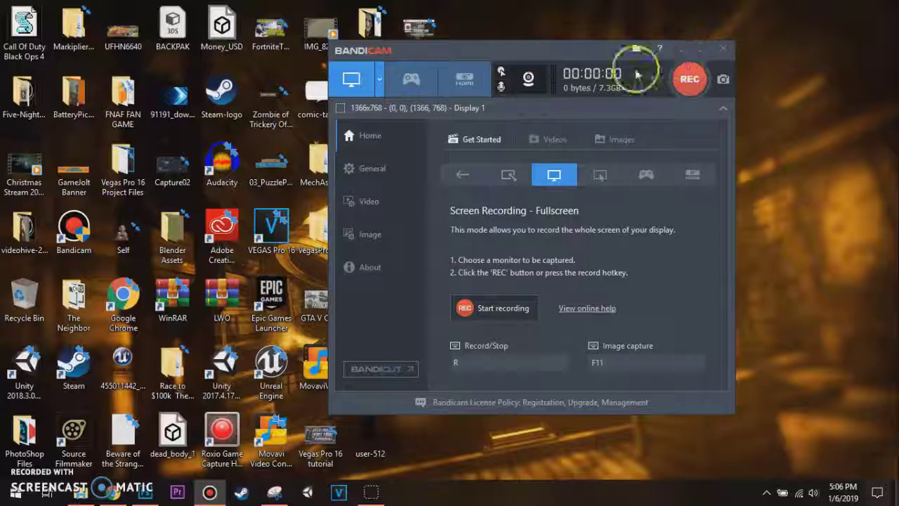
{"action": "left_click_drag", "start_coordinate": [494, 49], "coordinate": [397, 41]}
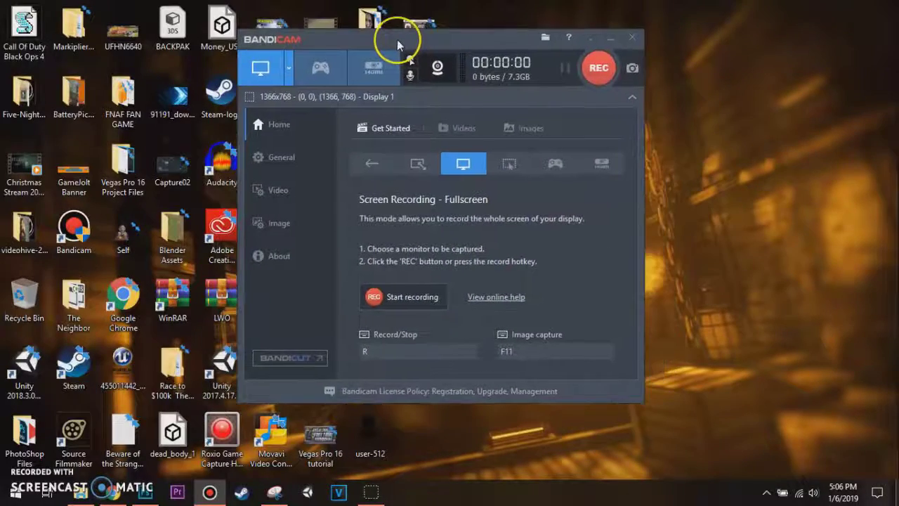